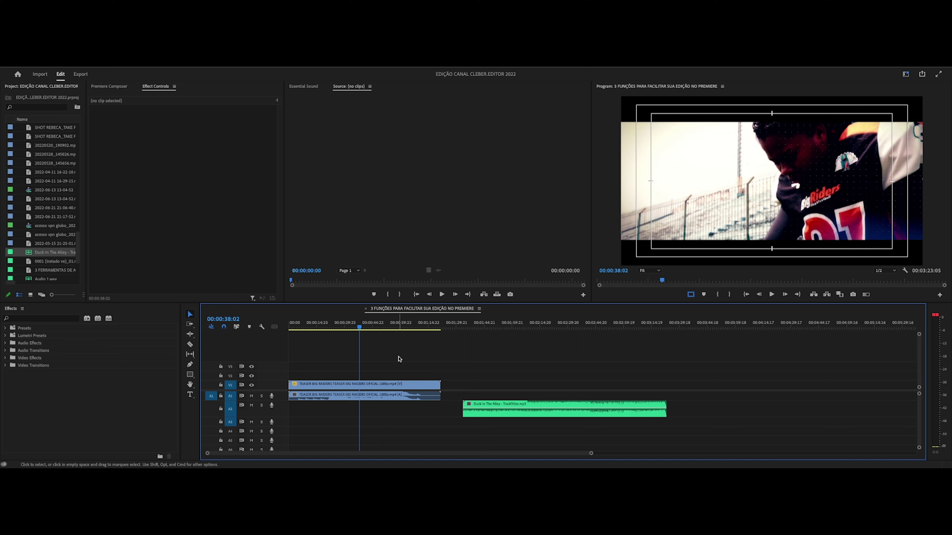
# Step: Select the teaser clip, enlarge the V1 and A1 tracks, and play from 00:00:36:09
pyautogui.press('d')
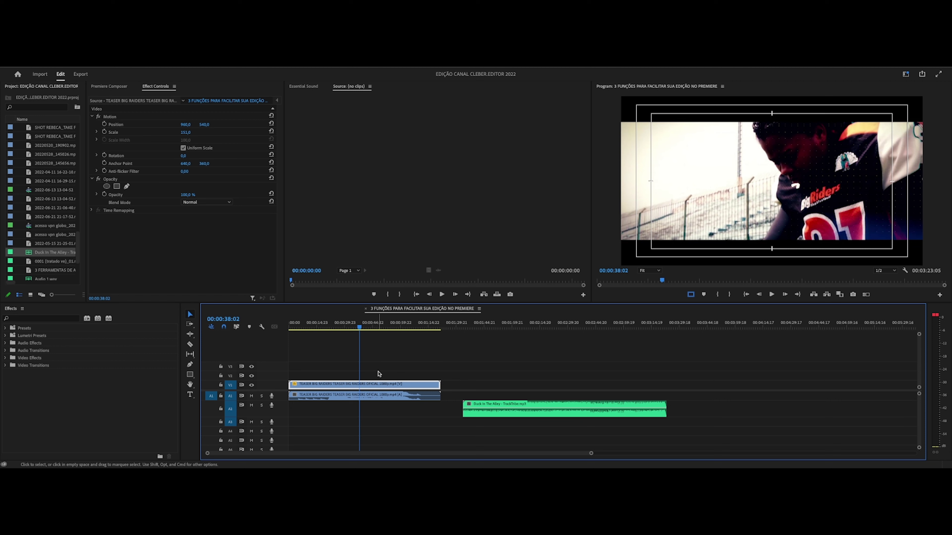
pyautogui.doubleClick(278, 385)
pyautogui.doubleClick(284, 399)
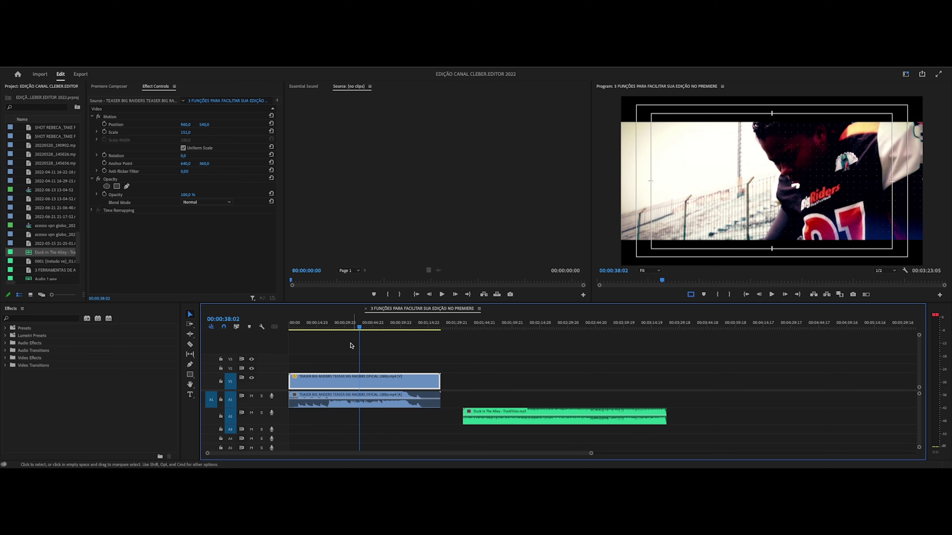
pyautogui.moveTo(344, 333); pyautogui.dragTo(356, 329)
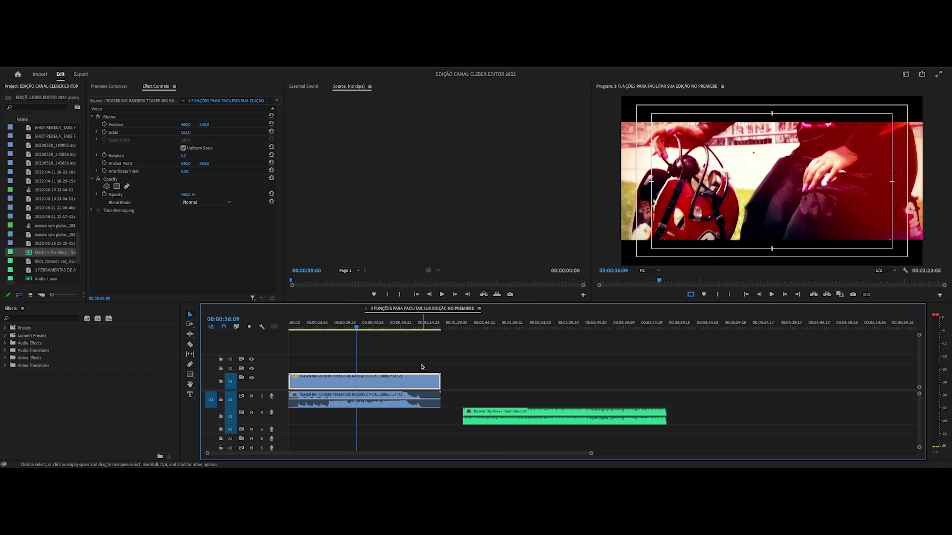
pyautogui.press('space')
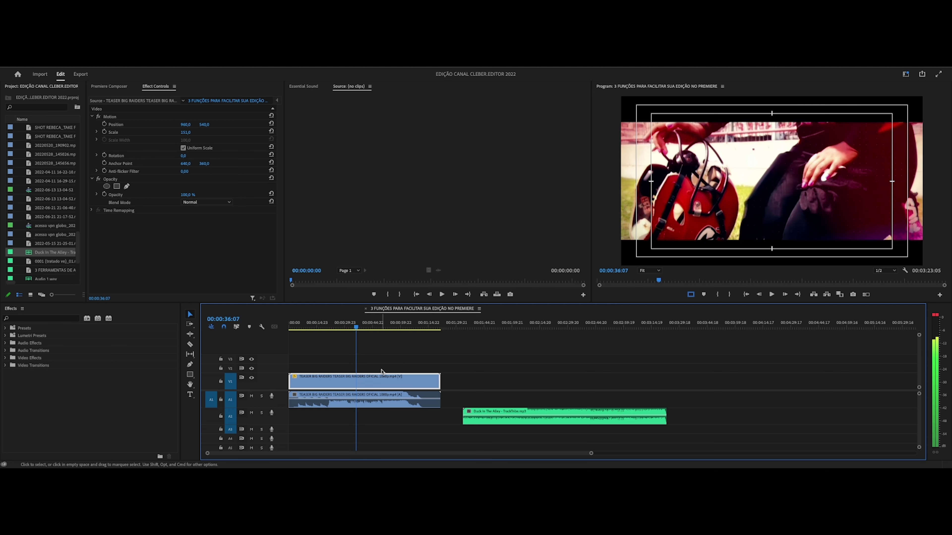
# Step: Run Scene Edit Detection on the teaser clip, applying a cut at each detected scene change
pyautogui.rightClick(369, 381)
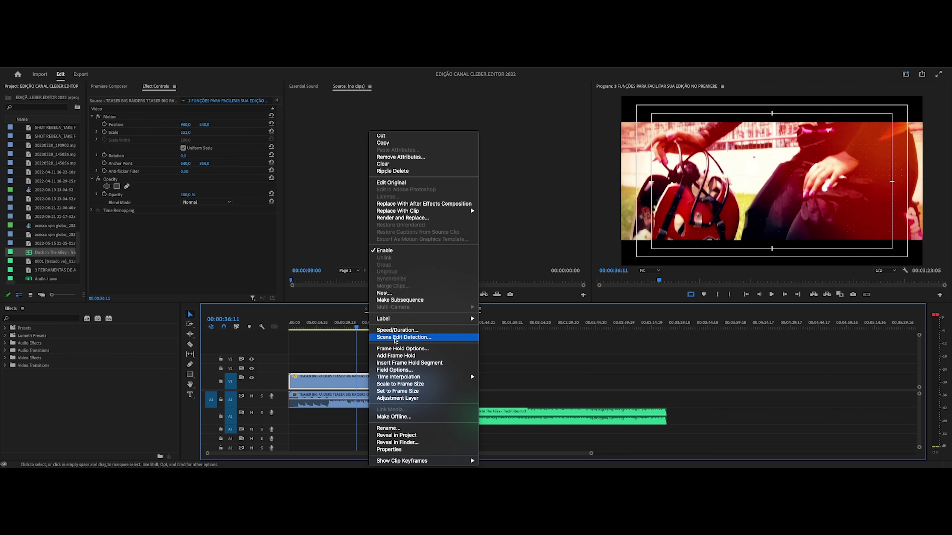
pyautogui.click(395, 340)
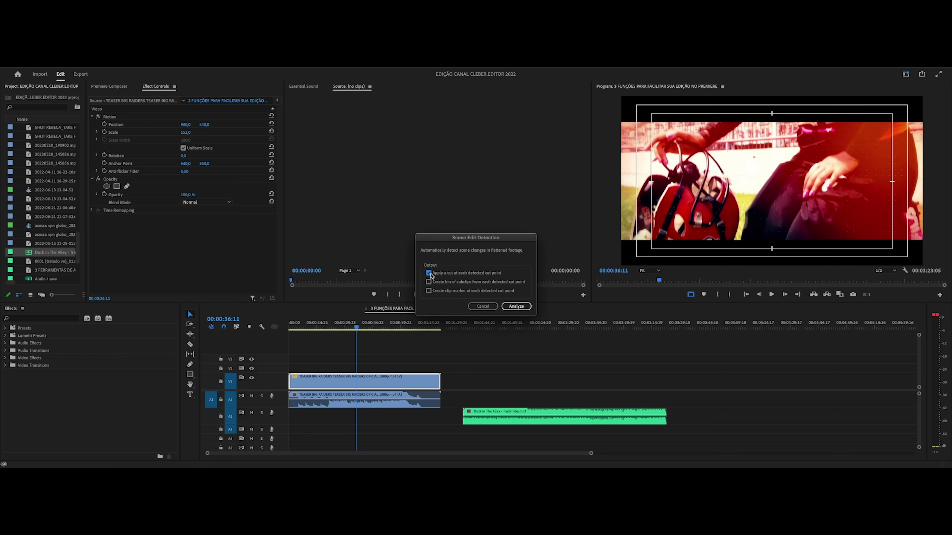
pyautogui.click(516, 307)
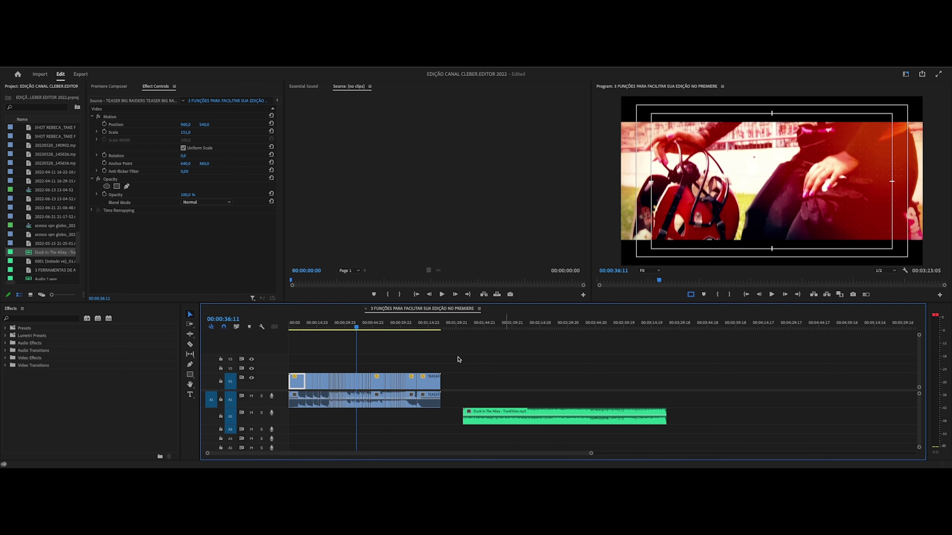
pyautogui.press('\\')
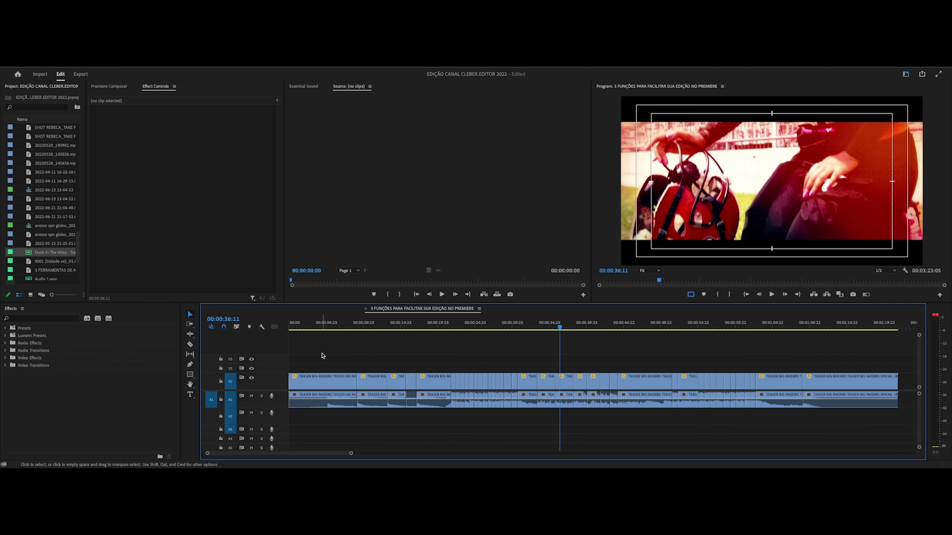
pyautogui.press('j')
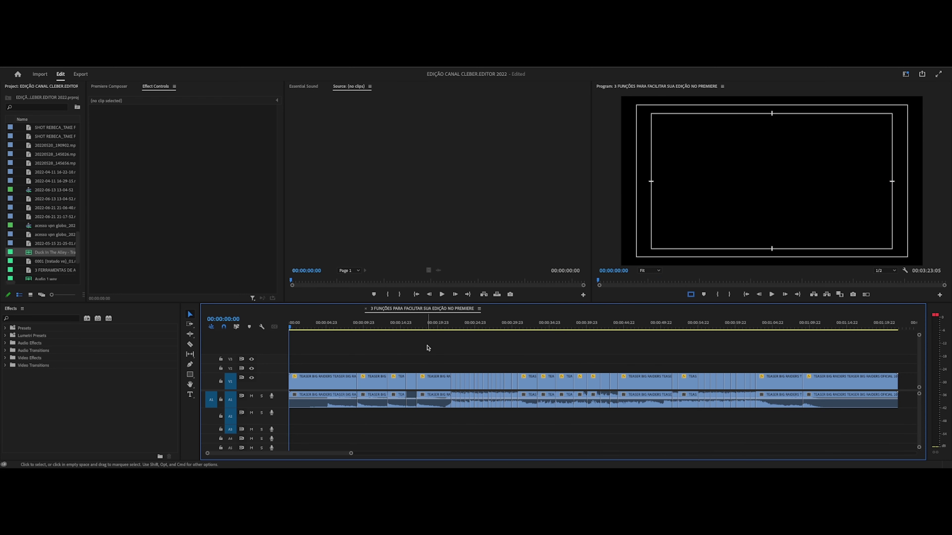
pyautogui.press('space')
pyautogui.press('-')
pyautogui.press('-')
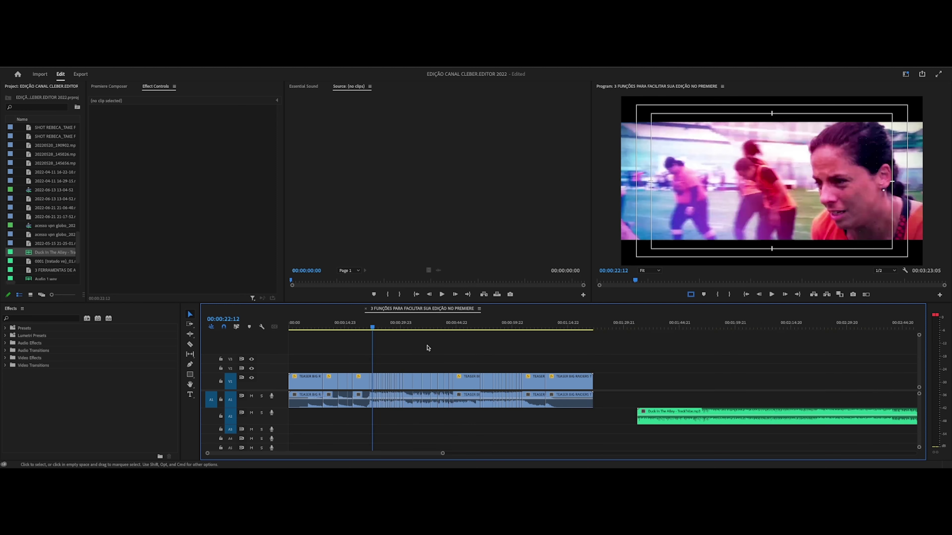
pyautogui.press('=')
pyautogui.press('l')
pyautogui.press('l')
pyautogui.press('l')
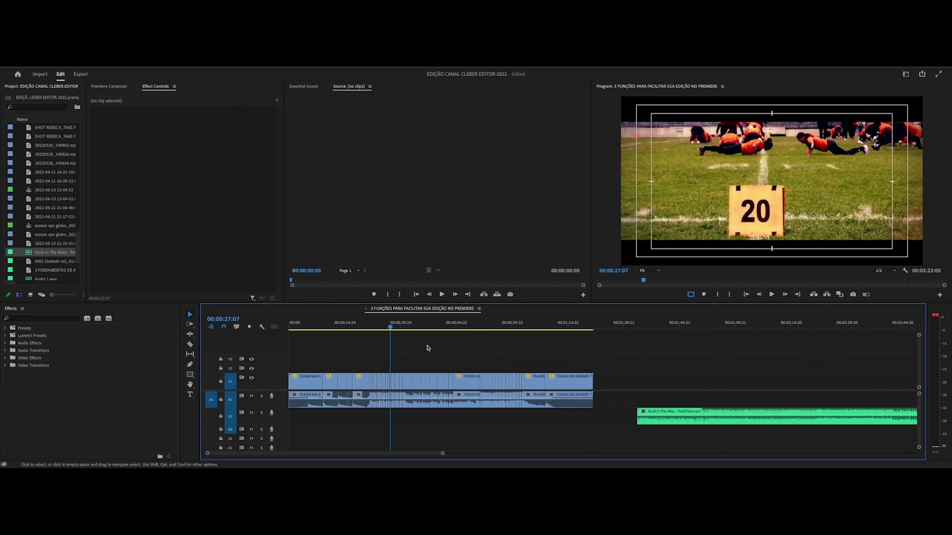
pyautogui.press('-')
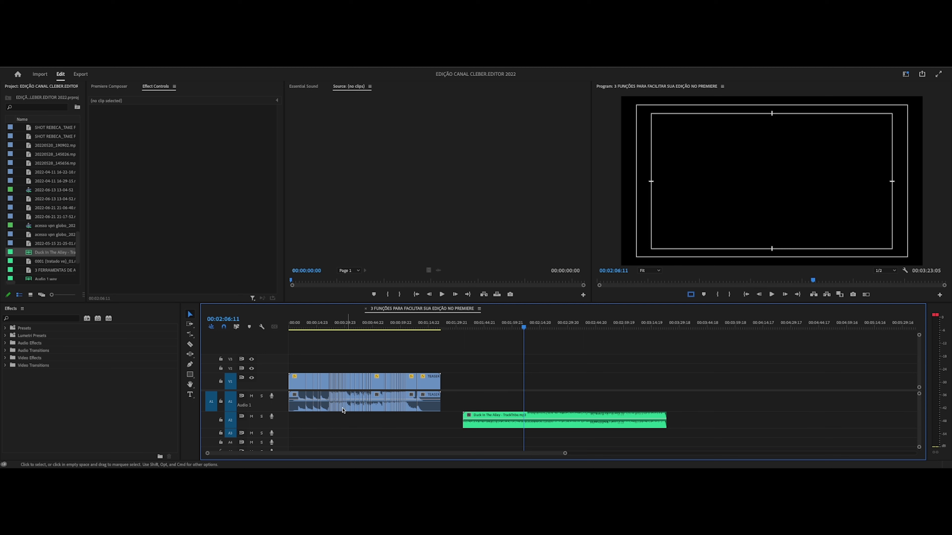
# Step: Shift the teaser's A1 audio clips right and place Duck In The Alley at the start of A1
pyautogui.moveTo(434, 415)
pyautogui.mouseDown()
pyautogui.moveTo(303, 406)
pyautogui.moveTo(692, 406)
pyautogui.mouseUp()
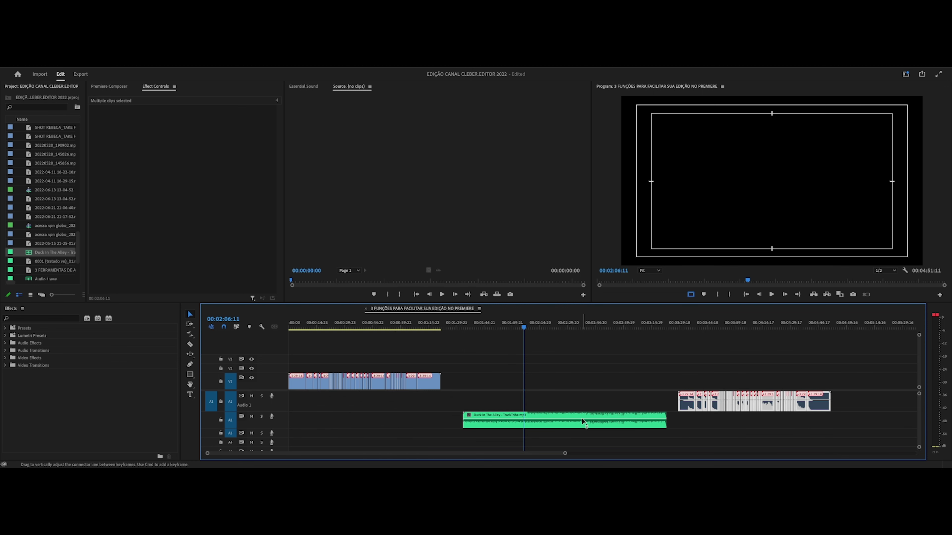
pyautogui.moveTo(586, 420); pyautogui.dragTo(387, 404)
pyautogui.click(388, 344)
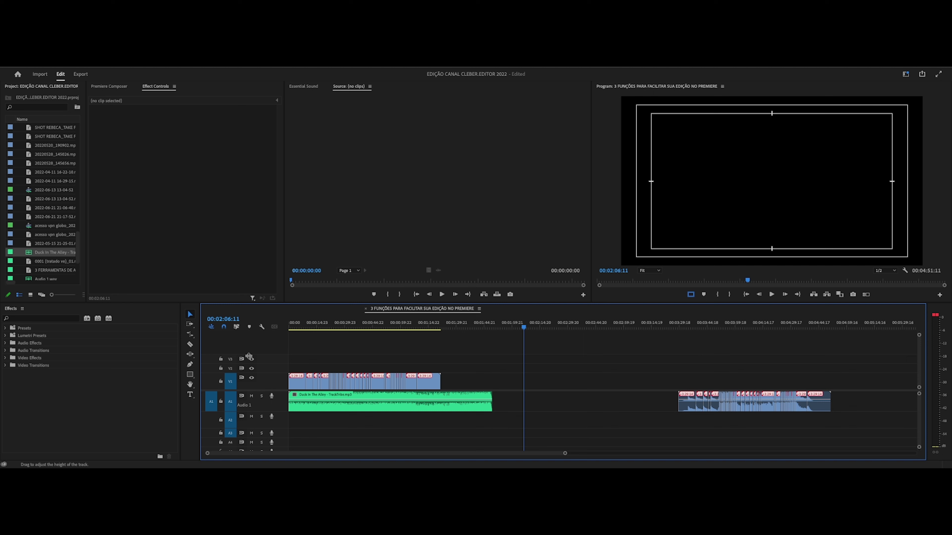
pyautogui.moveTo(152, 69)
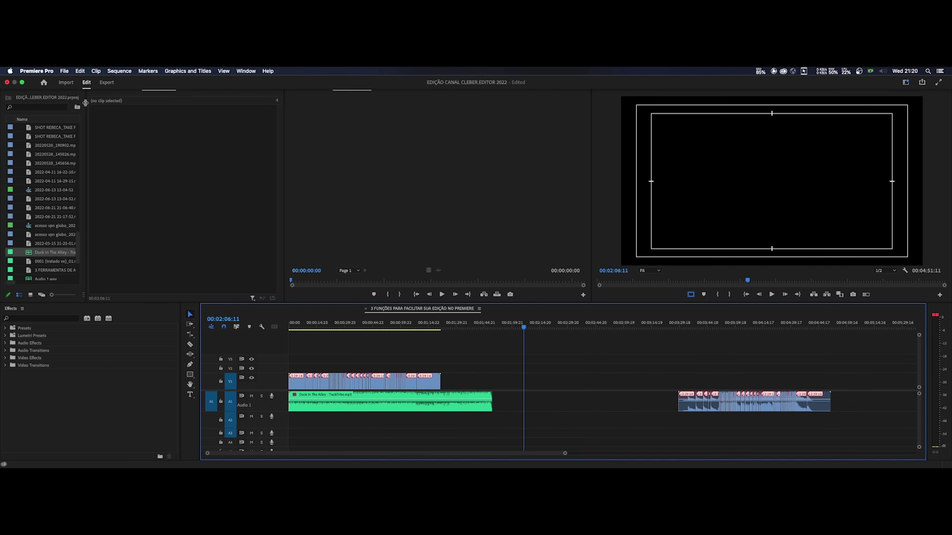
# Step: Assign Q as the Remix Tool's shortcut in Keyboard Shortcuts and confirm
pyautogui.click(47, 73)
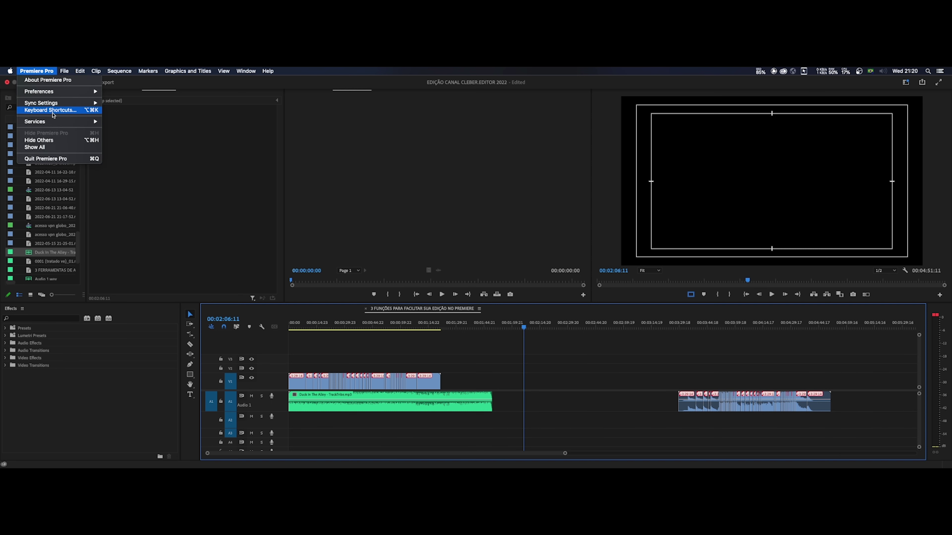
pyautogui.click(50, 110)
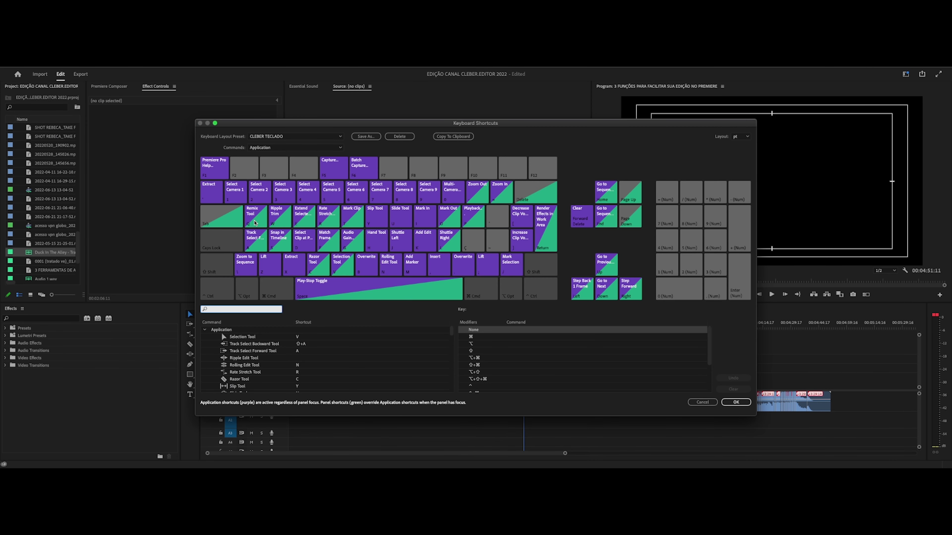
pyautogui.scroll(-2, 254, 364)
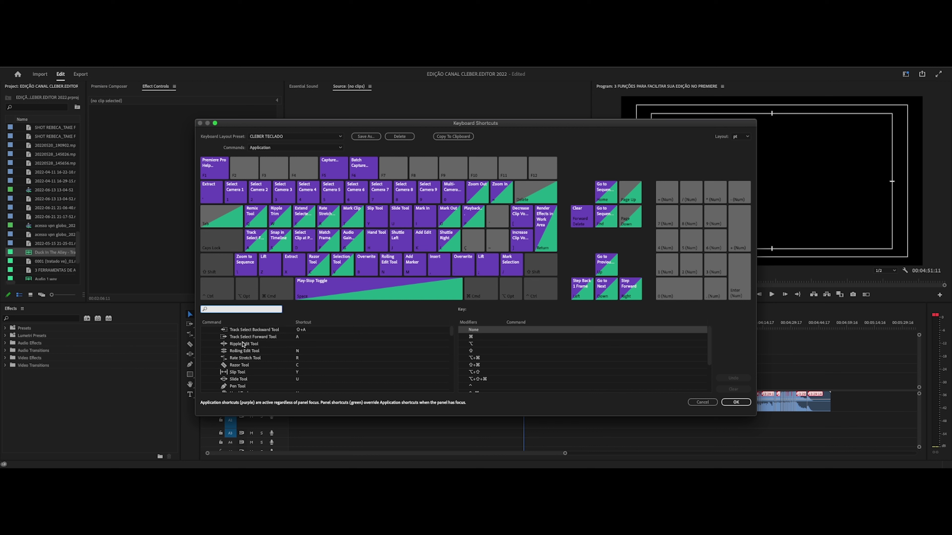
pyautogui.scroll(-5, 262, 363)
pyautogui.scroll(-4, 267, 362)
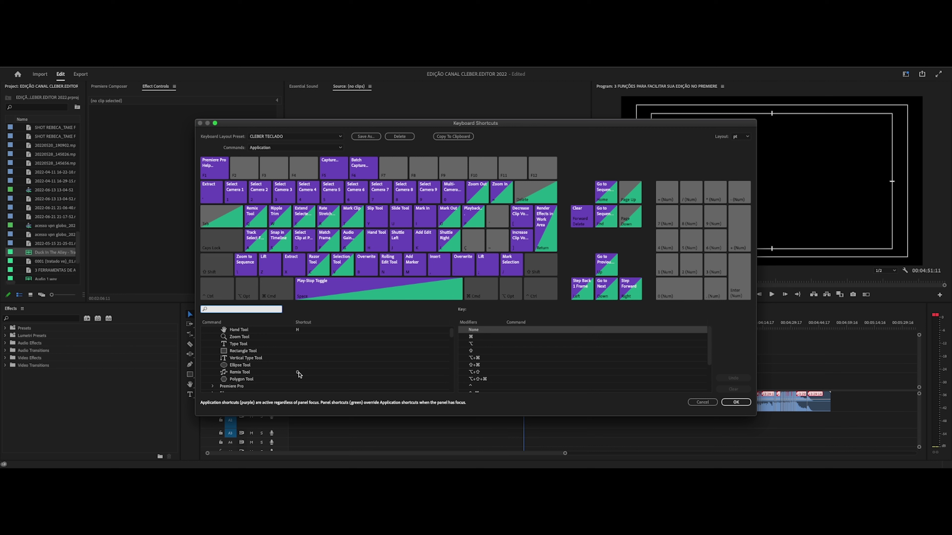
pyautogui.click(298, 375)
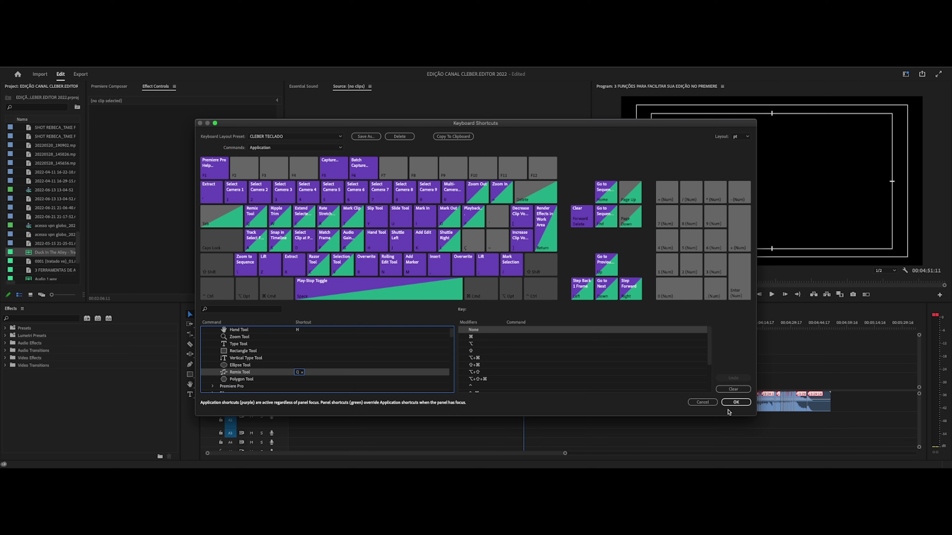
pyautogui.click(734, 403)
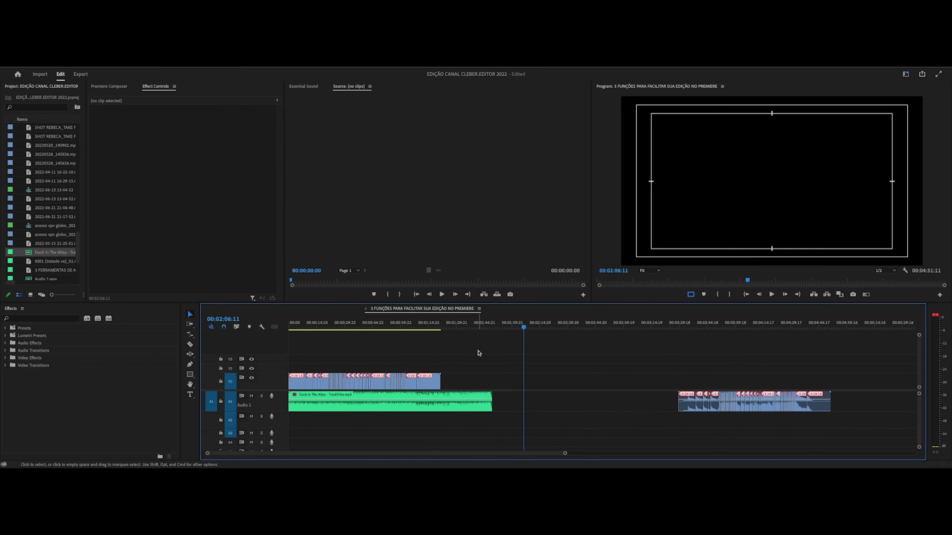
# Step: Switch to the Remix Tool (Q) and remix the Duck In The Alley music shorter
pyautogui.press('q')
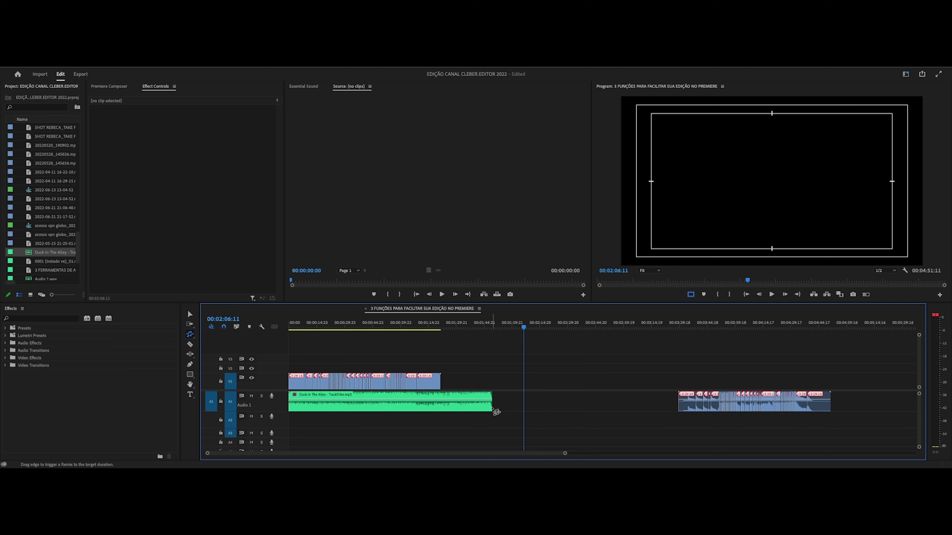
pyautogui.moveTo(493, 409); pyautogui.dragTo(456, 409)
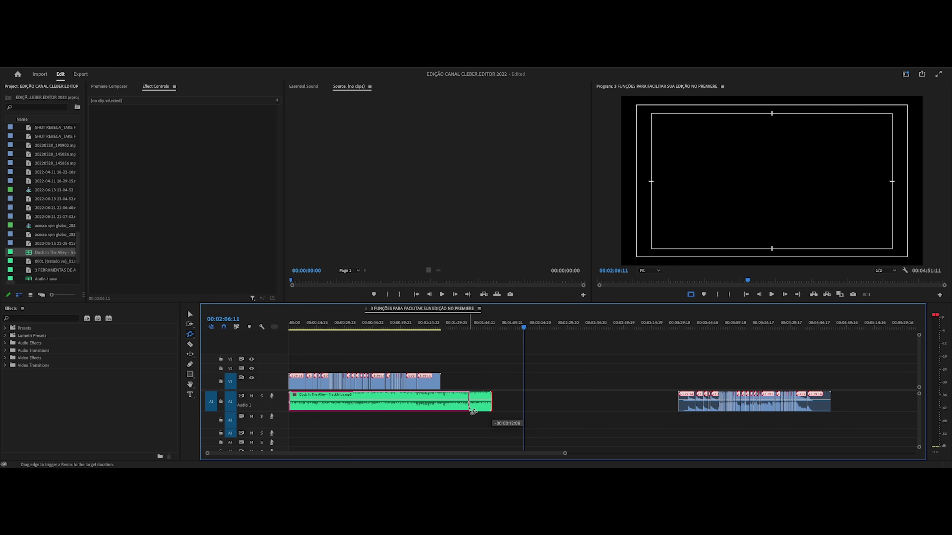
pyautogui.moveTo(458, 410); pyautogui.dragTo(440, 409)
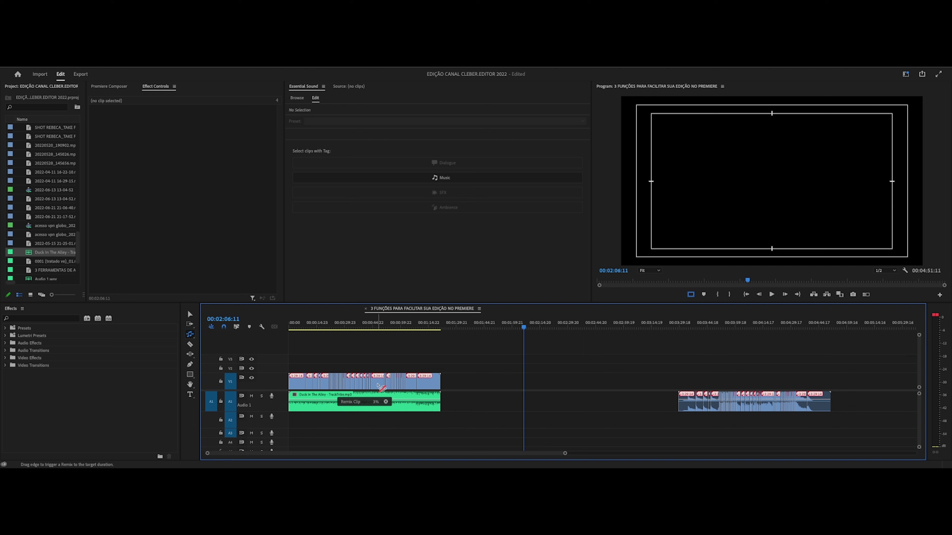
# Step: Preview the scene-cut teaser, zooming the timeline in and back out
pyautogui.moveTo(403, 327); pyautogui.dragTo(338, 328)
pyautogui.press('space')
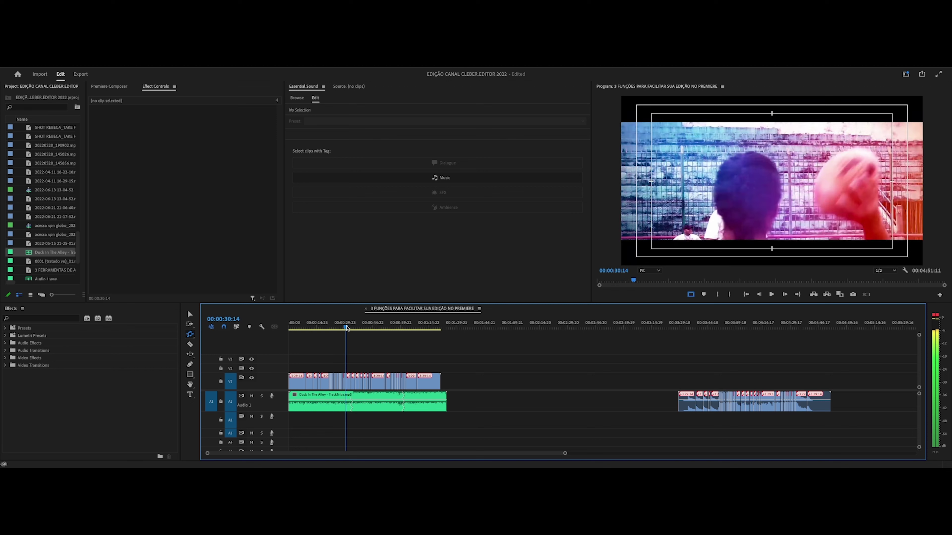
pyautogui.press('=')
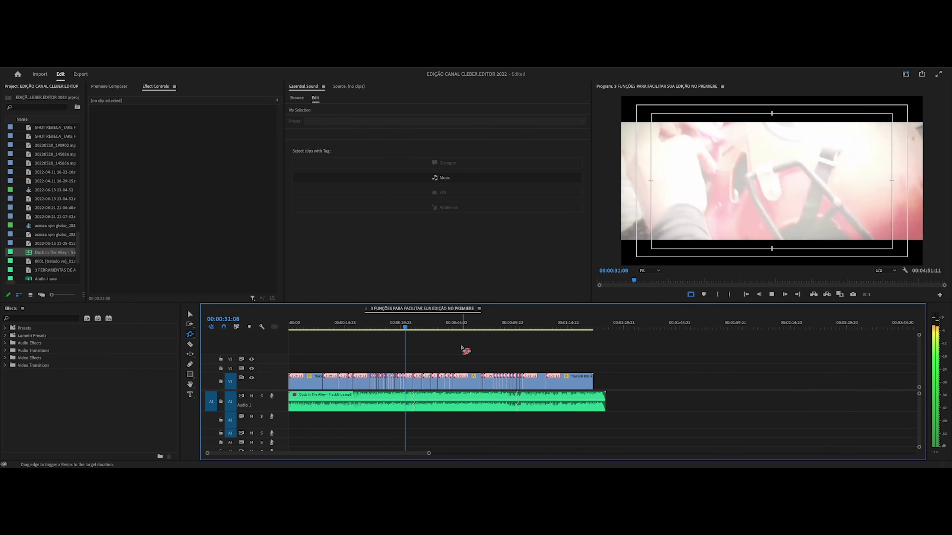
pyautogui.press('space')
pyautogui.press('=')
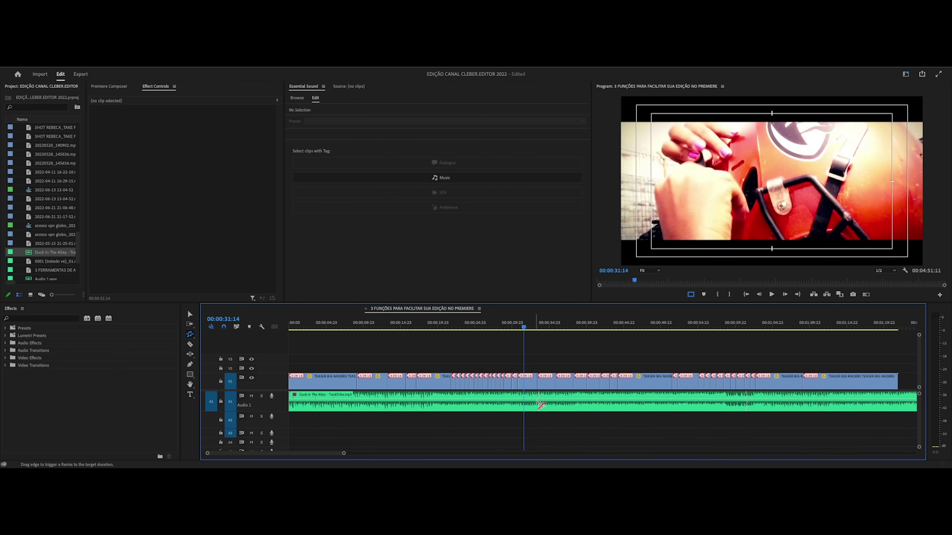
pyautogui.press('space')
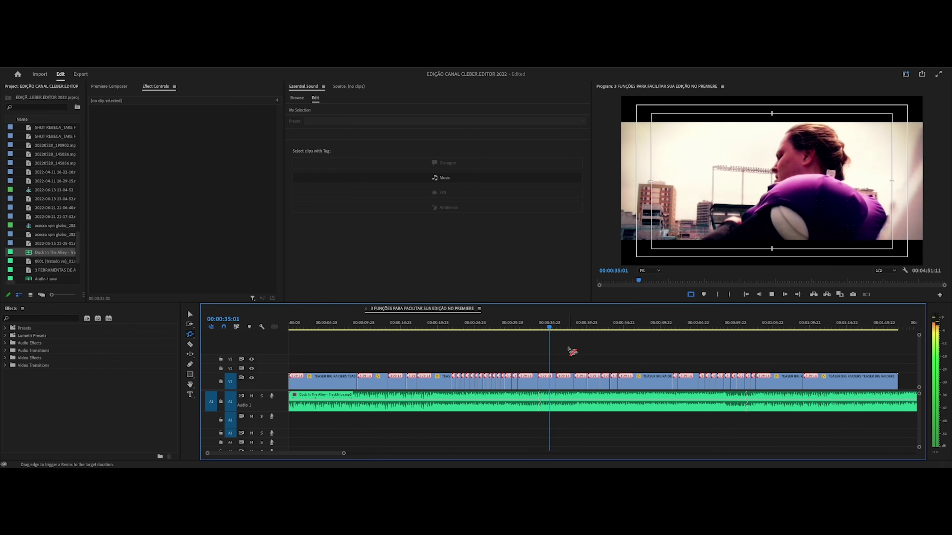
pyautogui.press('space')
pyautogui.press('-')
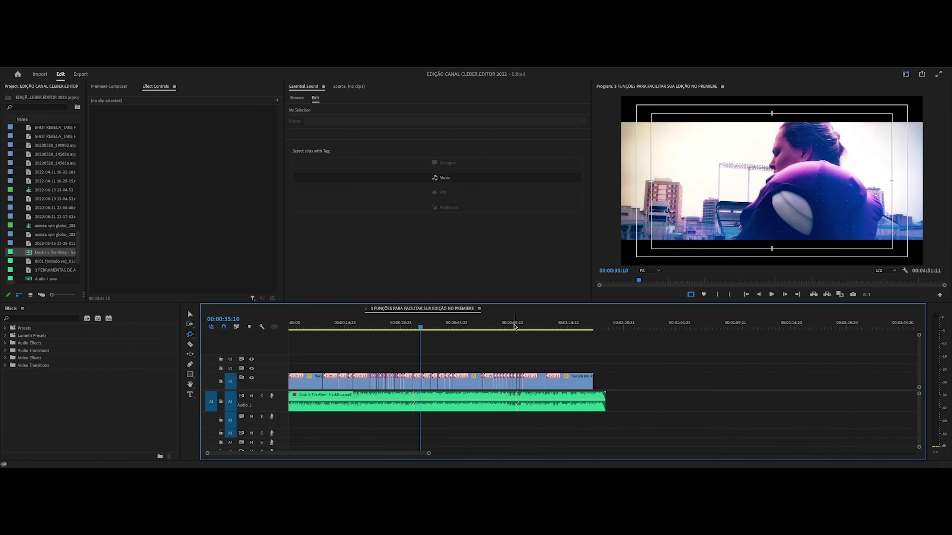
# Step: Play from about one minute, then shorten the remixed music to end with the video
pyautogui.click(514, 325)
pyautogui.press('space')
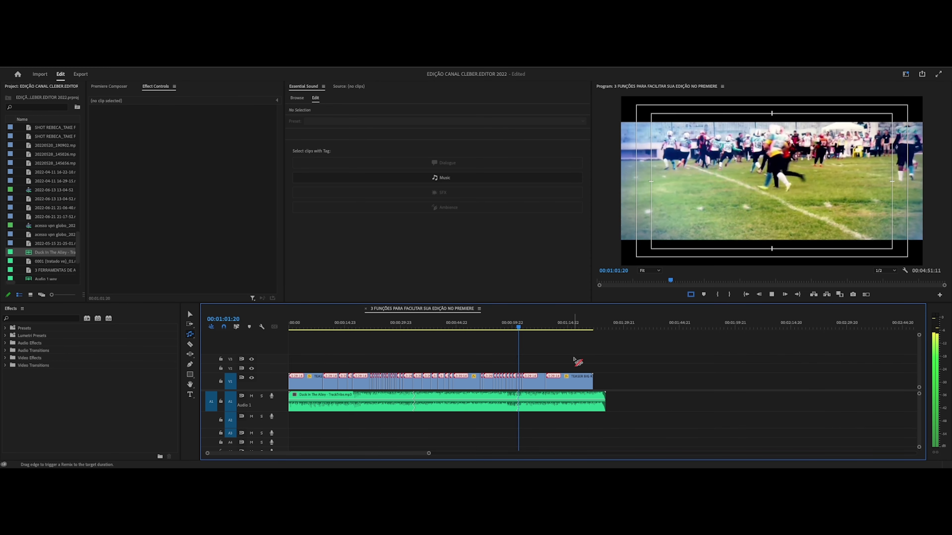
pyautogui.press('space')
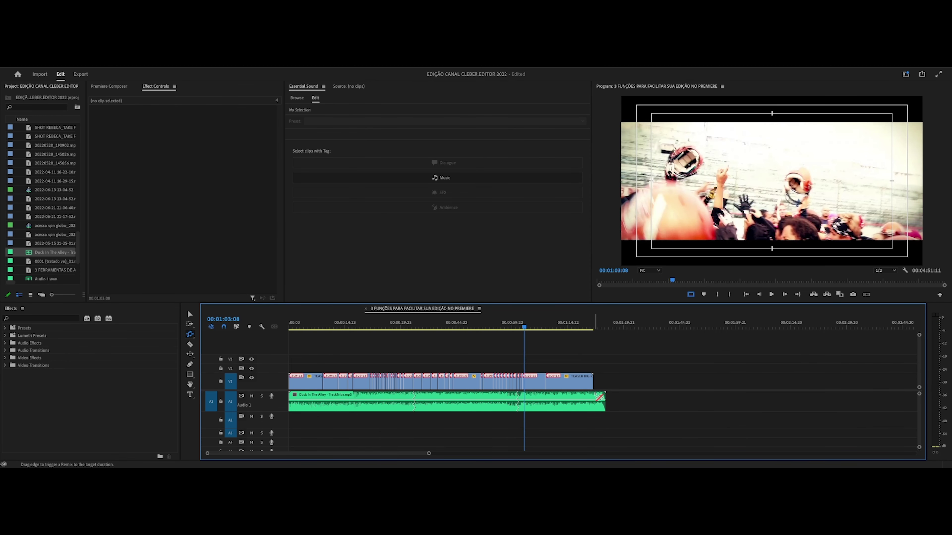
pyautogui.moveTo(606, 410); pyautogui.dragTo(596, 408)
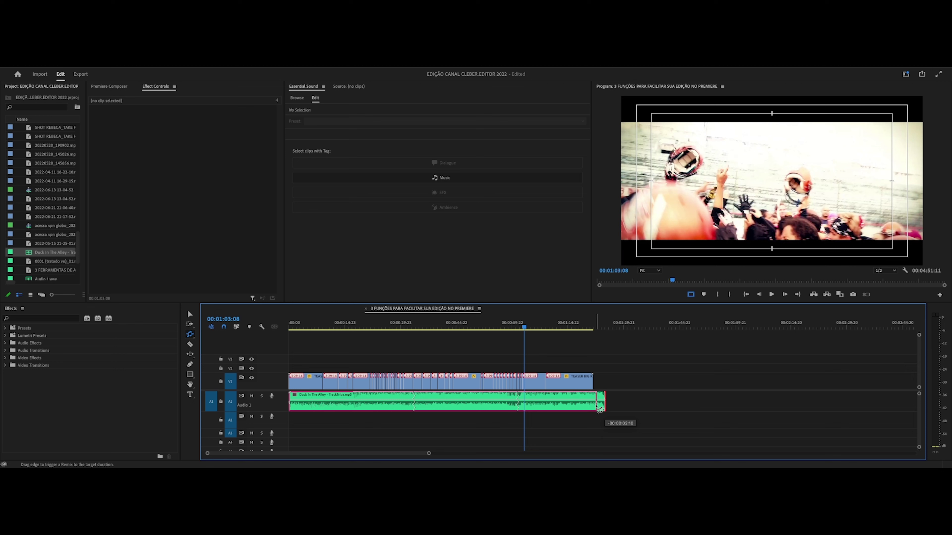
pyautogui.press('space')
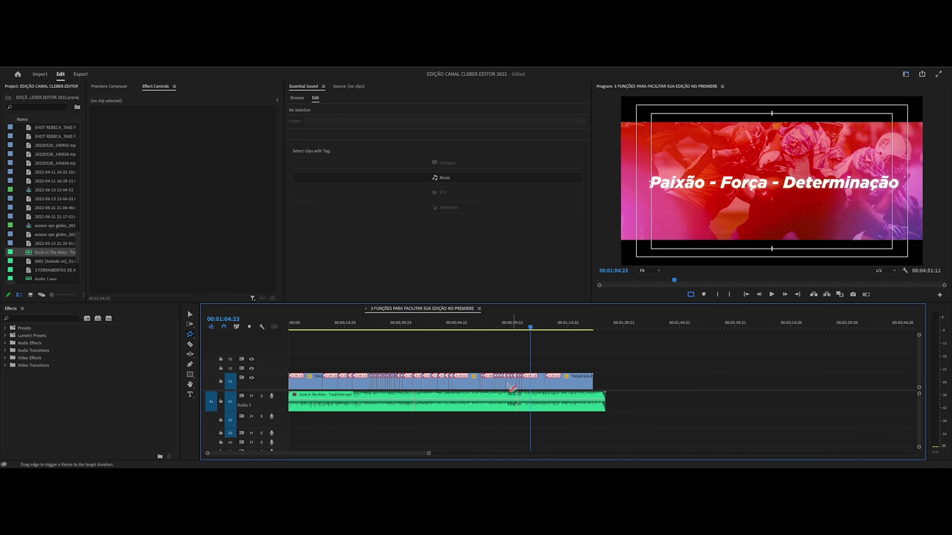
pyautogui.press('space')
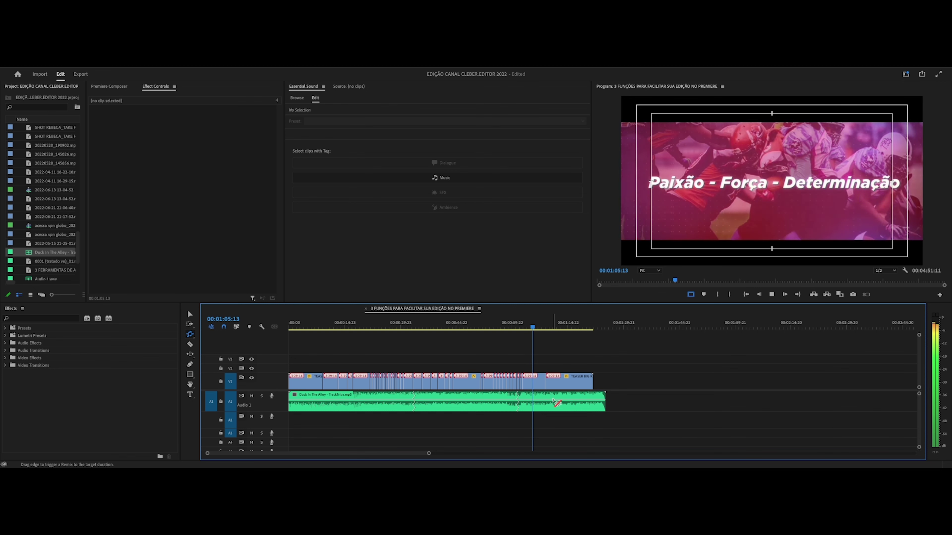
pyautogui.press('space')
pyautogui.press('space')
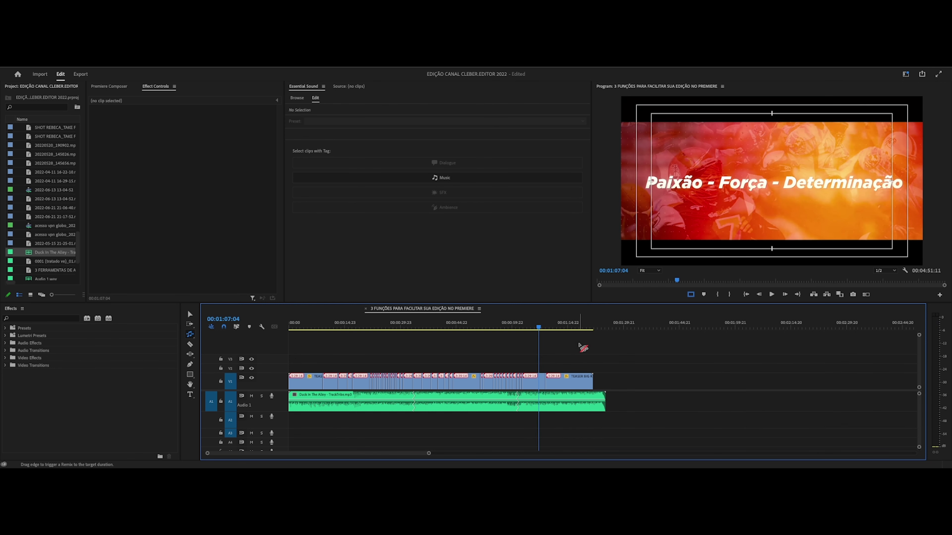
pyautogui.click(586, 328)
pyautogui.press('space')
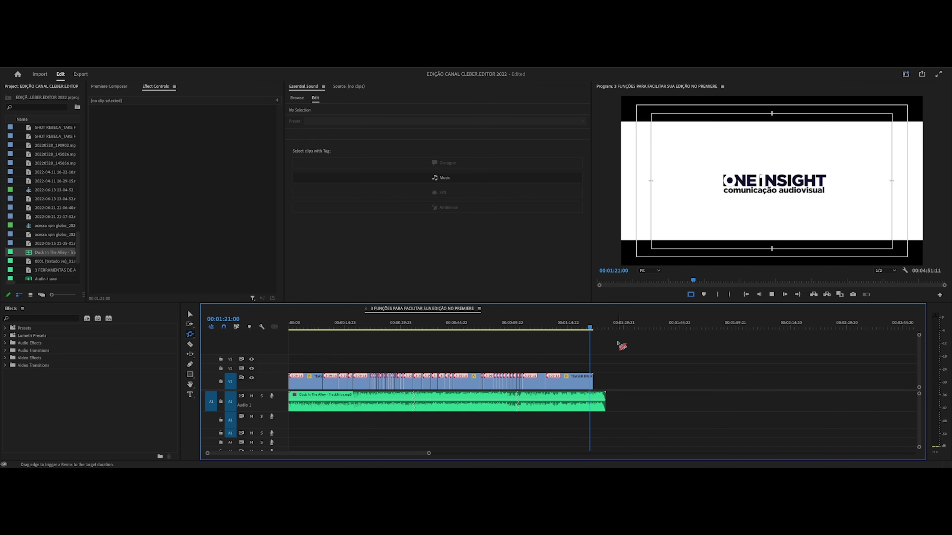
pyautogui.press('space')
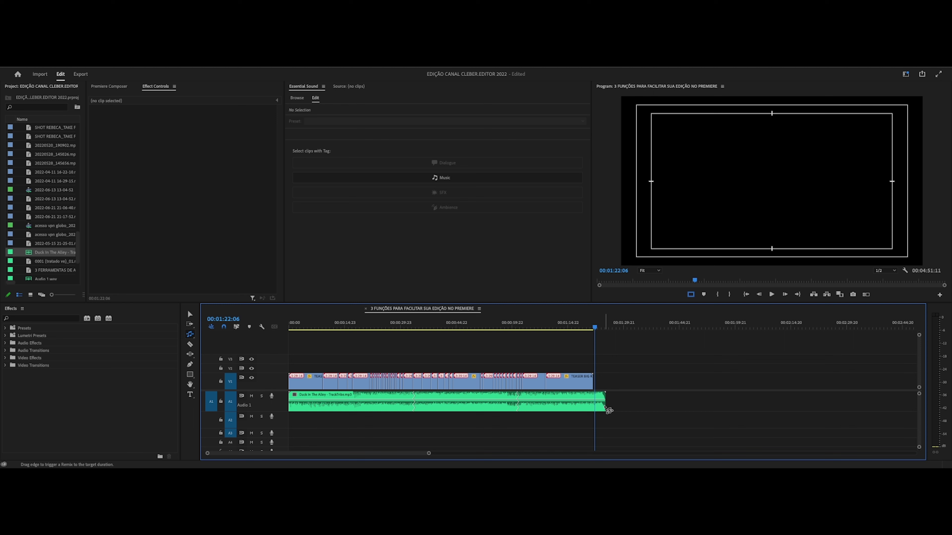
pyautogui.press('-')
# Step: Remix Duck In The Alley to end exactly at the teaser video's end, then return to Selection (V)
pyautogui.moveTo(444, 408); pyautogui.dragTo(604, 410)
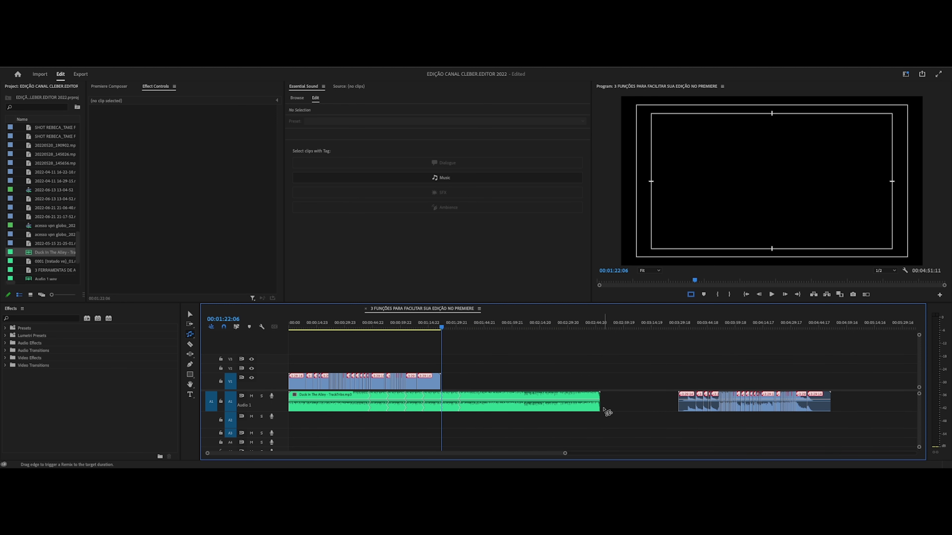
pyautogui.press('space')
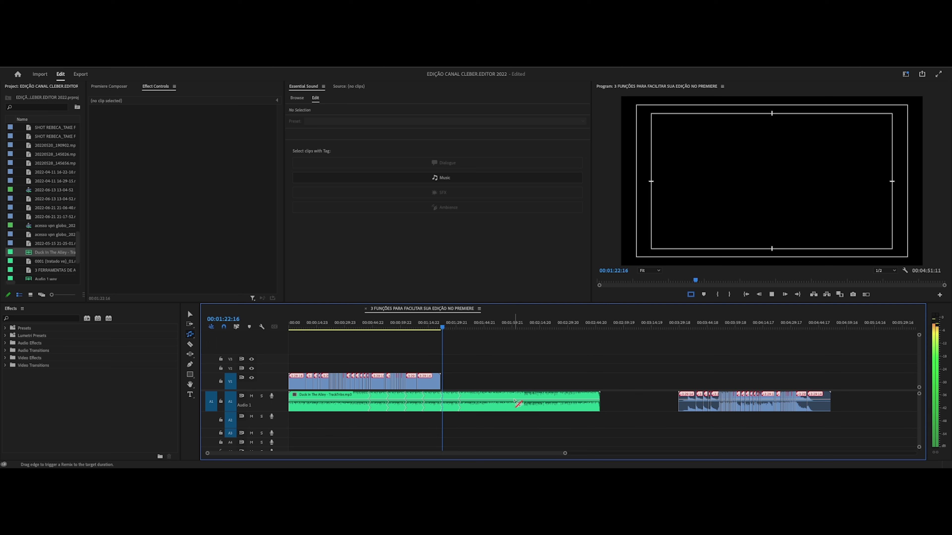
pyautogui.press('space')
pyautogui.moveTo(598, 408); pyautogui.dragTo(445, 407)
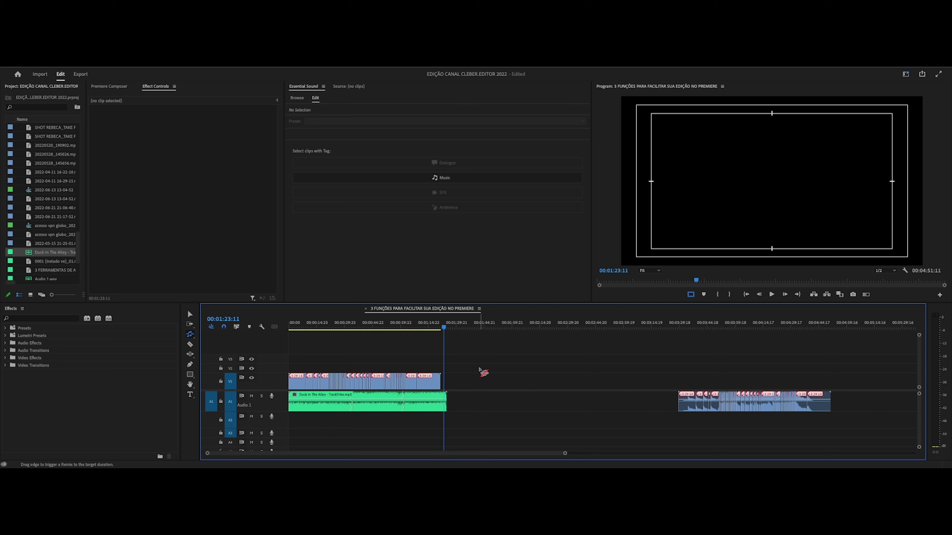
pyautogui.press('v')
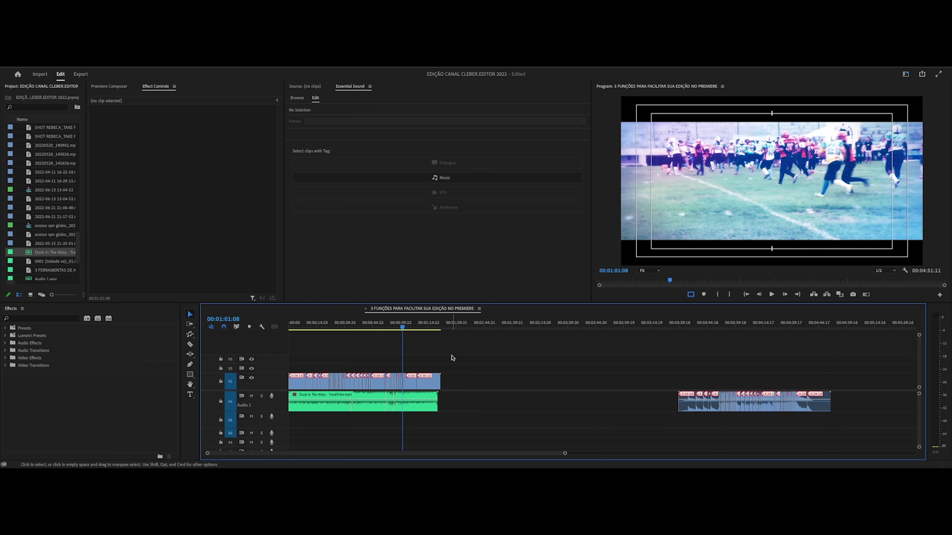
# Step: Scroll through the timeline tracks and bring up a track header's context menu
pyautogui.scroll(-2, 349, 413)
pyautogui.scroll(-1, 349, 413)
pyautogui.scroll(-1, 374, 432)
pyautogui.scroll(2, 375, 432)
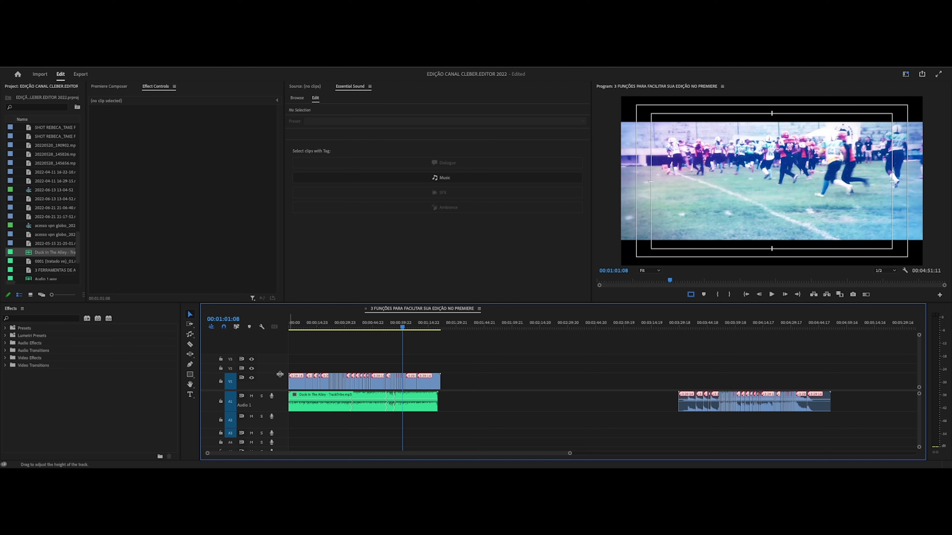
pyautogui.rightClick(269, 382)
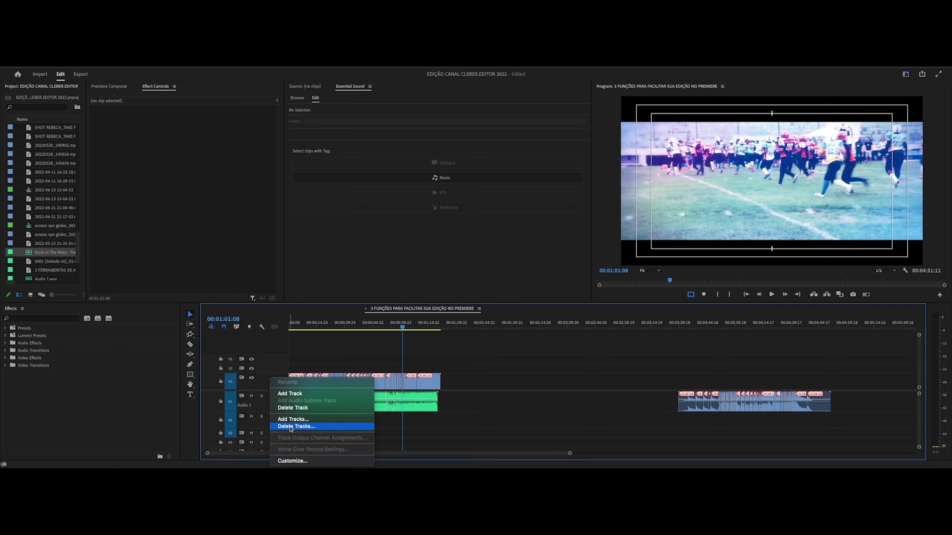
# Step: Delete all empty video and audio tracks with Delete Tracks, keeping only V1 and A1
pyautogui.click(291, 427)
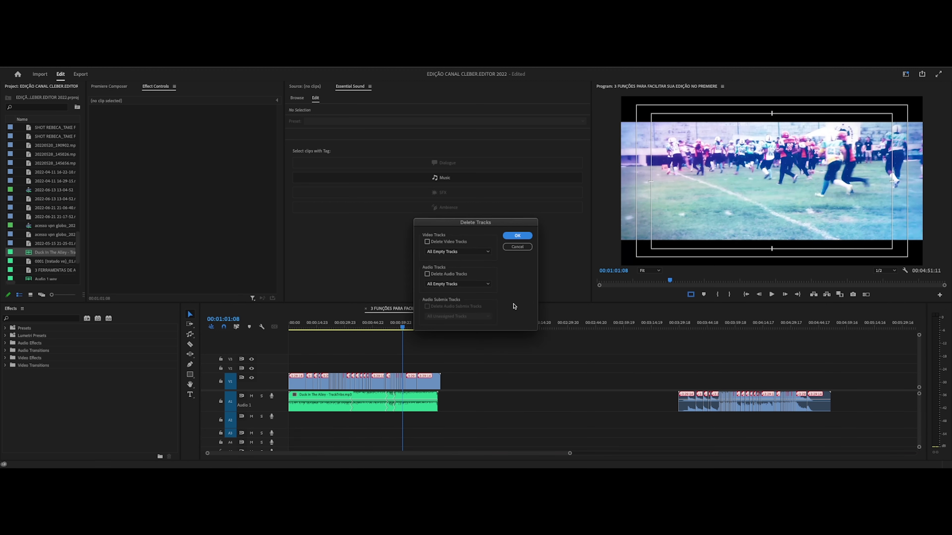
pyautogui.click(471, 251)
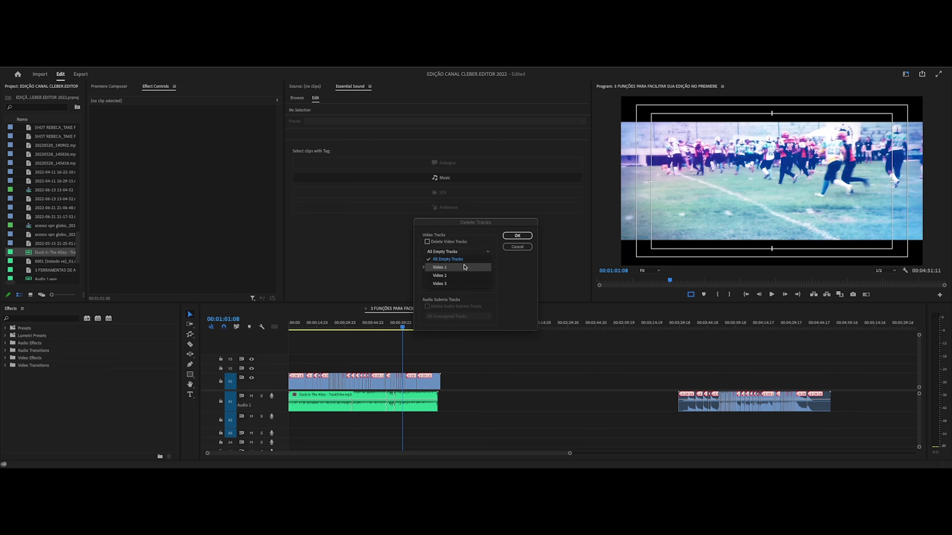
pyautogui.click(505, 278)
pyautogui.click(457, 284)
pyautogui.click(508, 301)
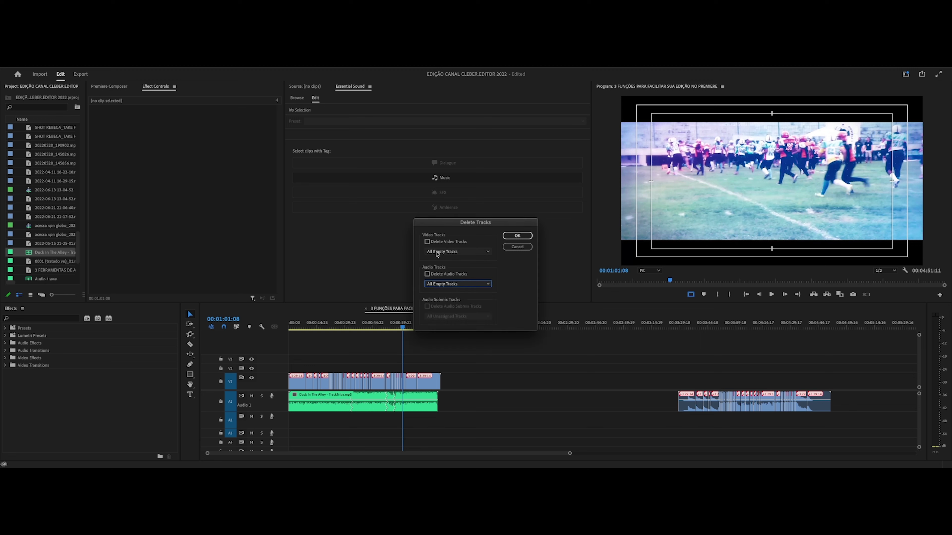
pyautogui.click(427, 242)
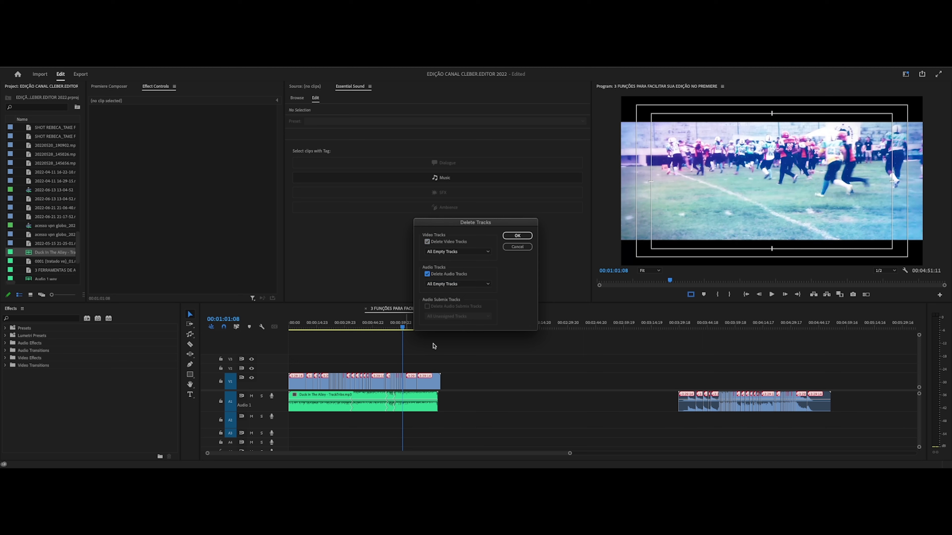
pyautogui.click(516, 236)
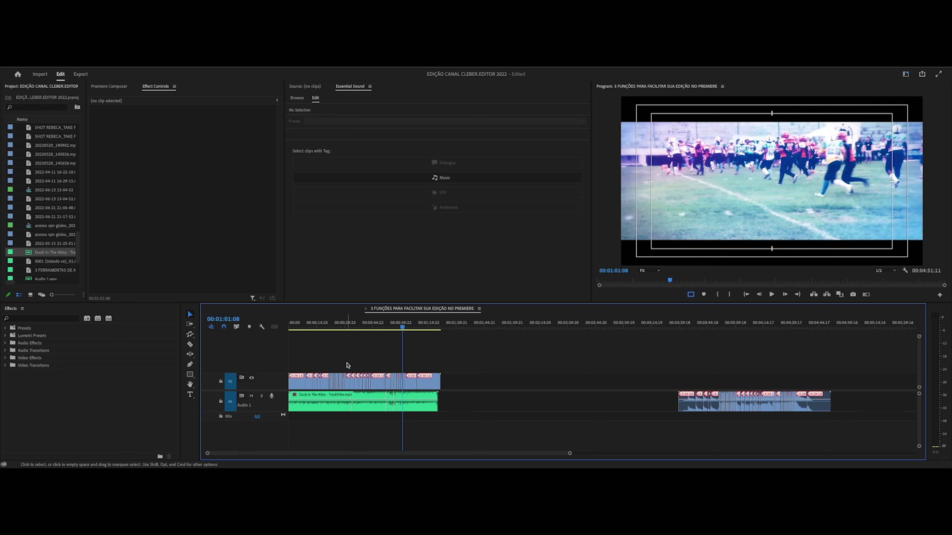
# Step: Zoom the timeline to fit the full teaser and music
pyautogui.press('=')
pyautogui.press('=')
pyautogui.press('=')
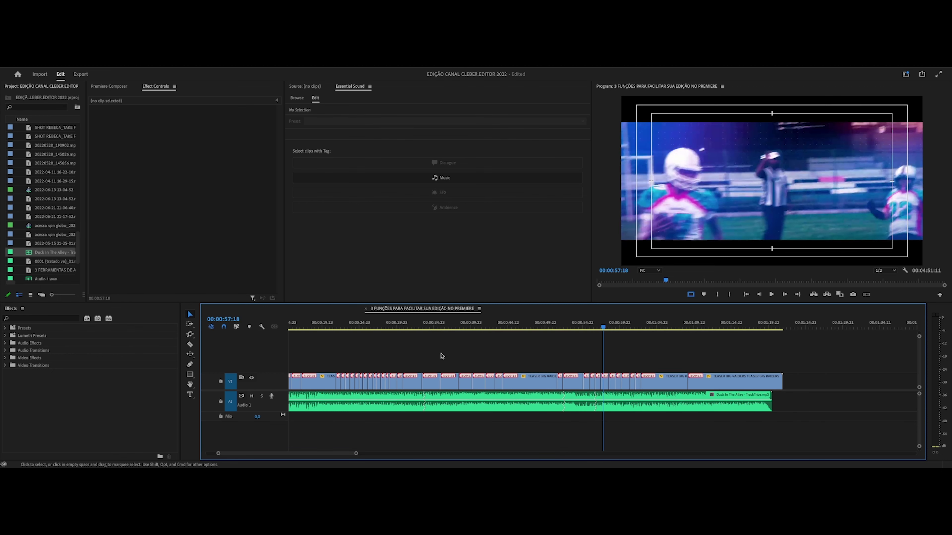